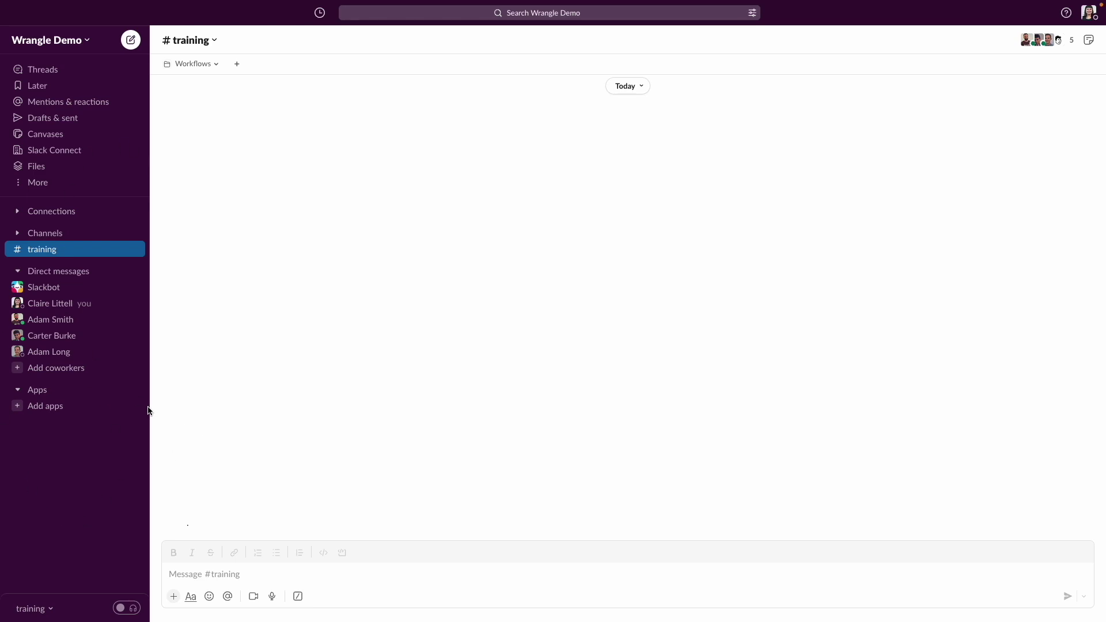
Step: Open the Wrangle app from Add apps and star it so it sits in a Starred sidebar section
click(52, 413)
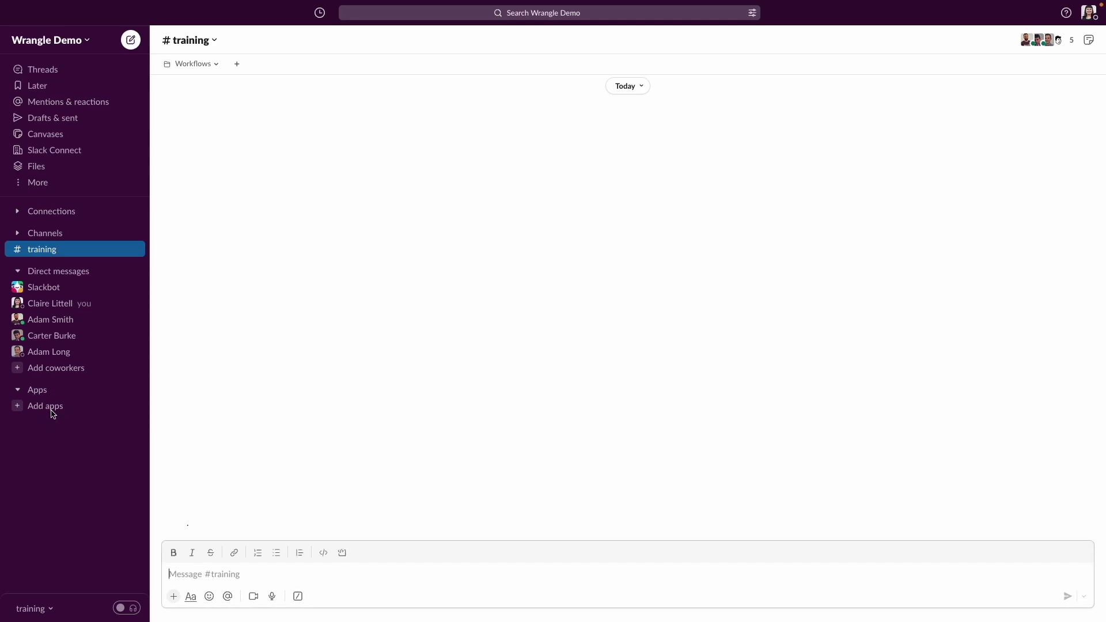
click(52, 413)
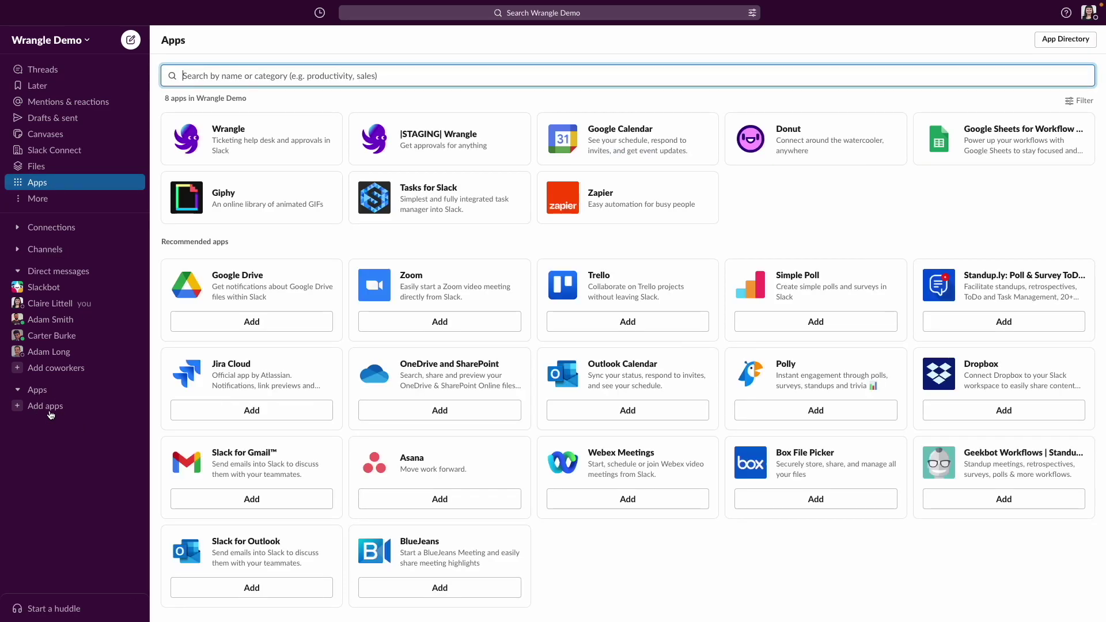
click(241, 143)
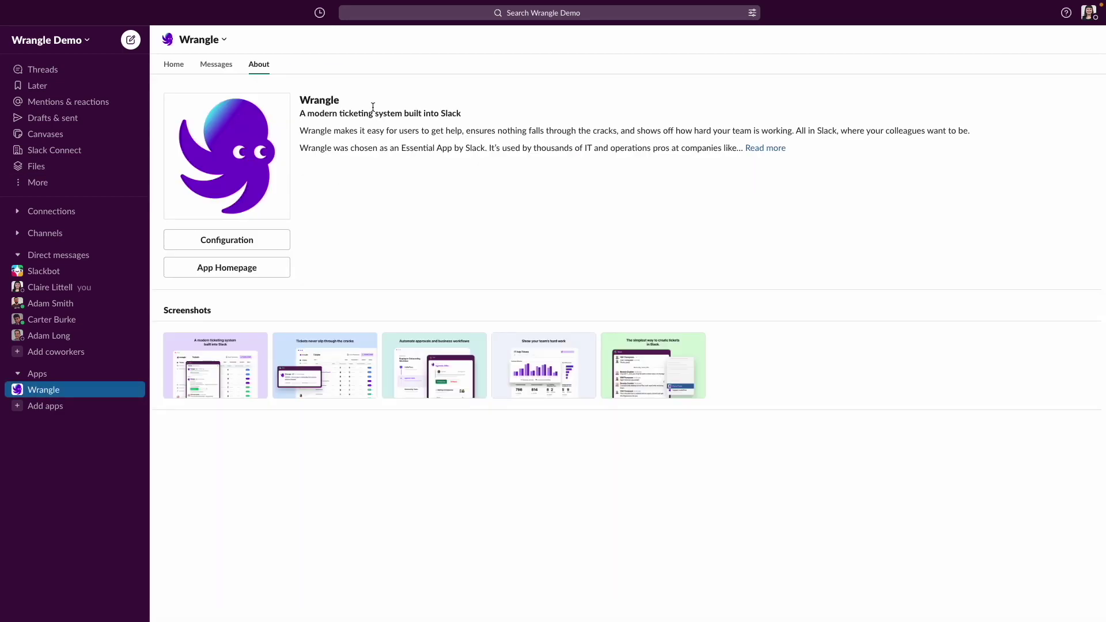
click(219, 44)
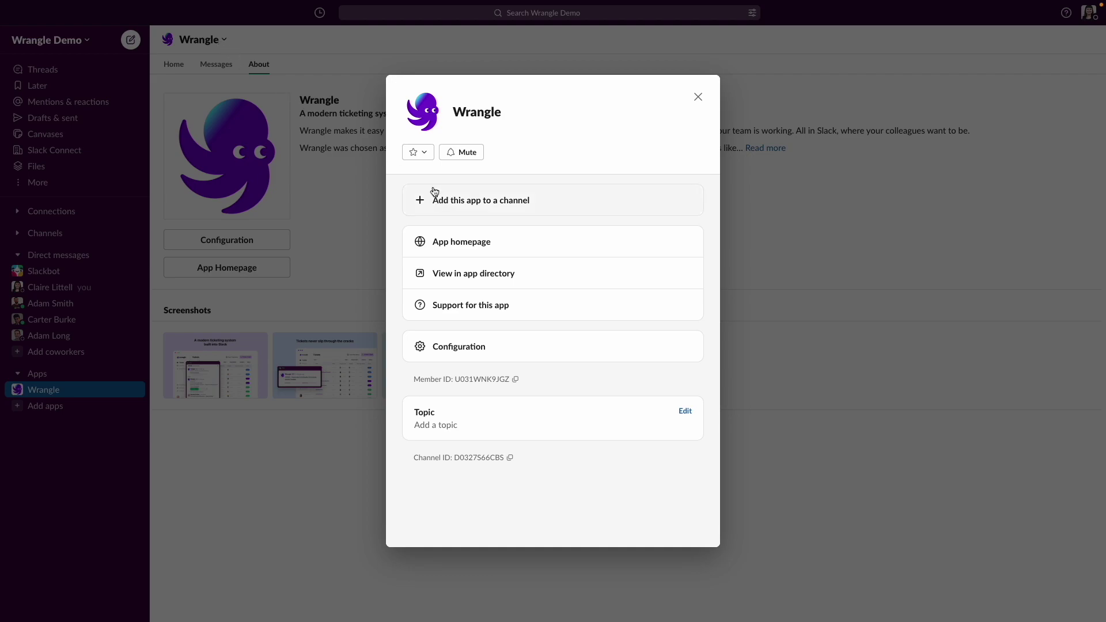
click(414, 152)
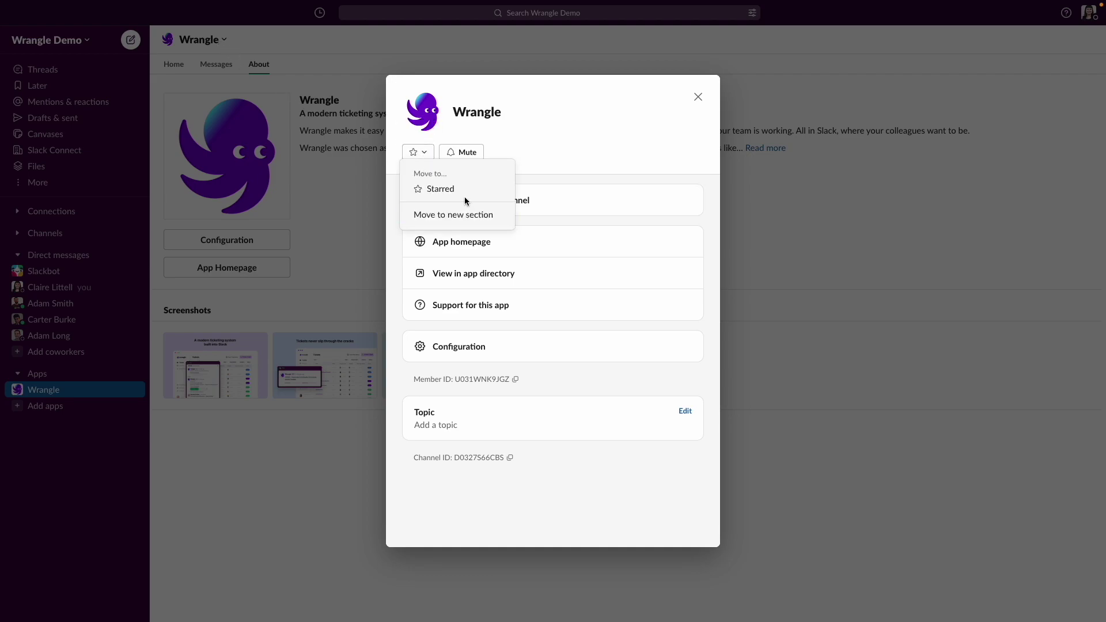
click(464, 190)
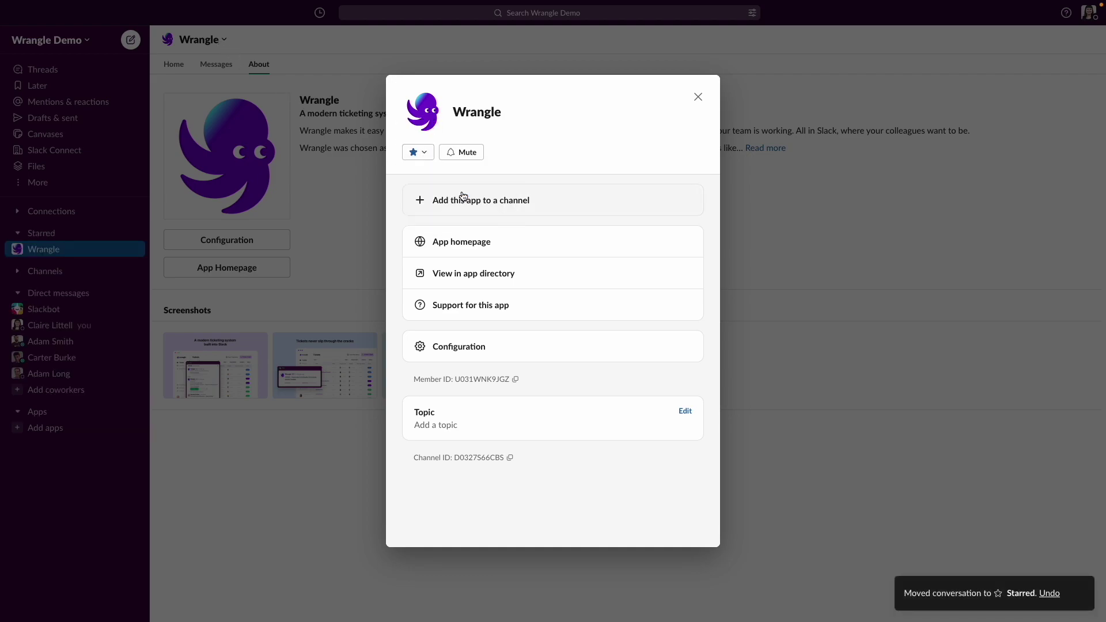
click(698, 95)
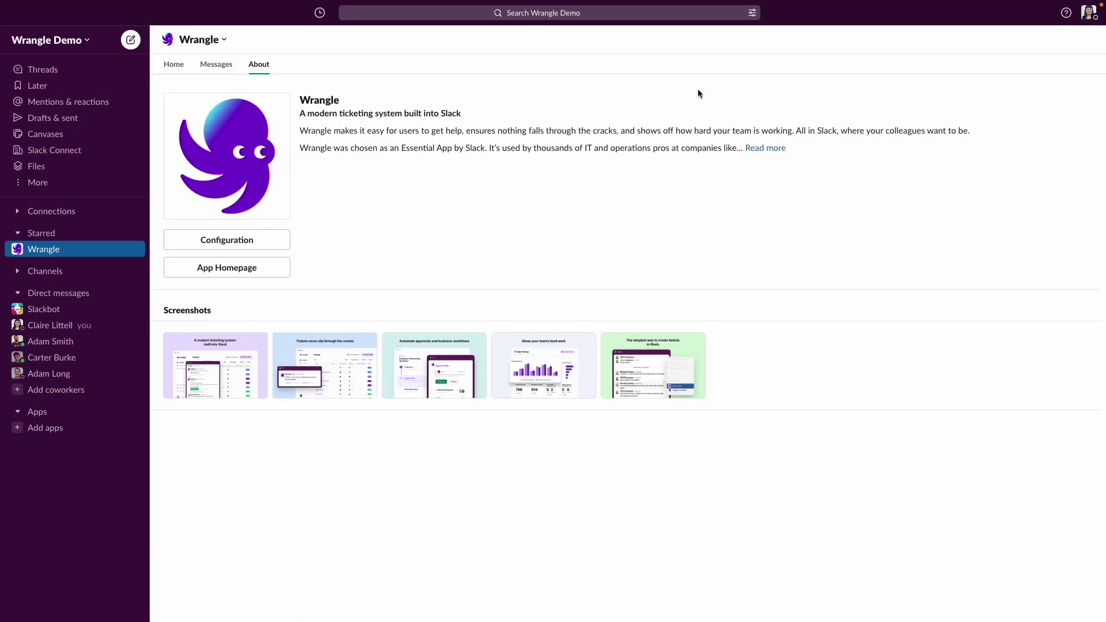
Step: From Wrangle Home, file an IT Issues - Training ticket titled 'I need a new charger for my laptop.'
click(172, 74)
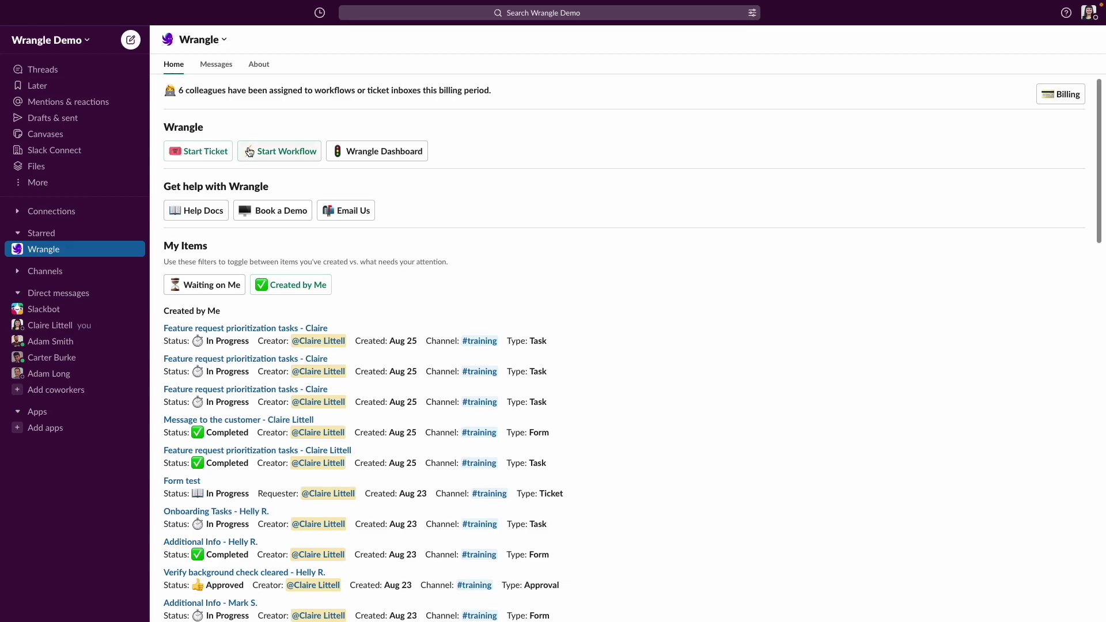
click(211, 155)
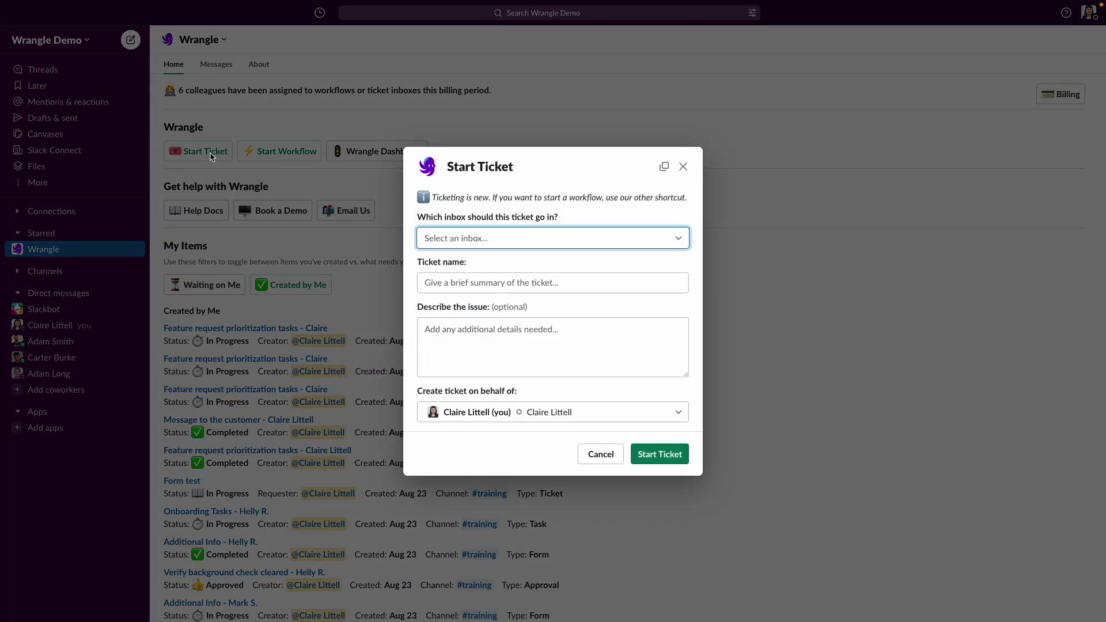
click(491, 242)
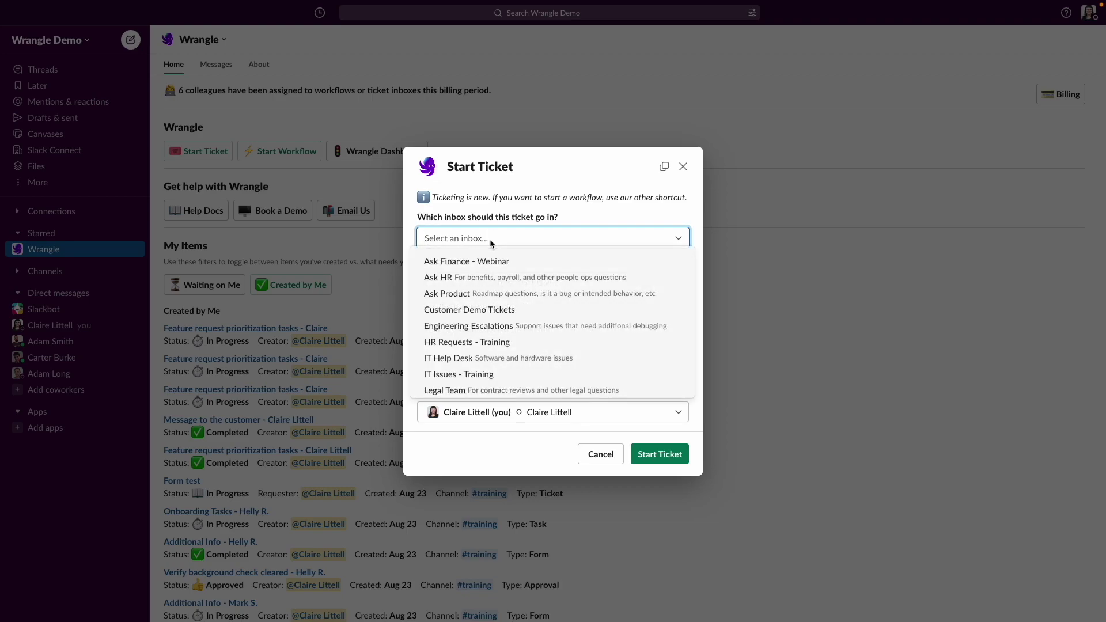
text(it)
click(497, 276)
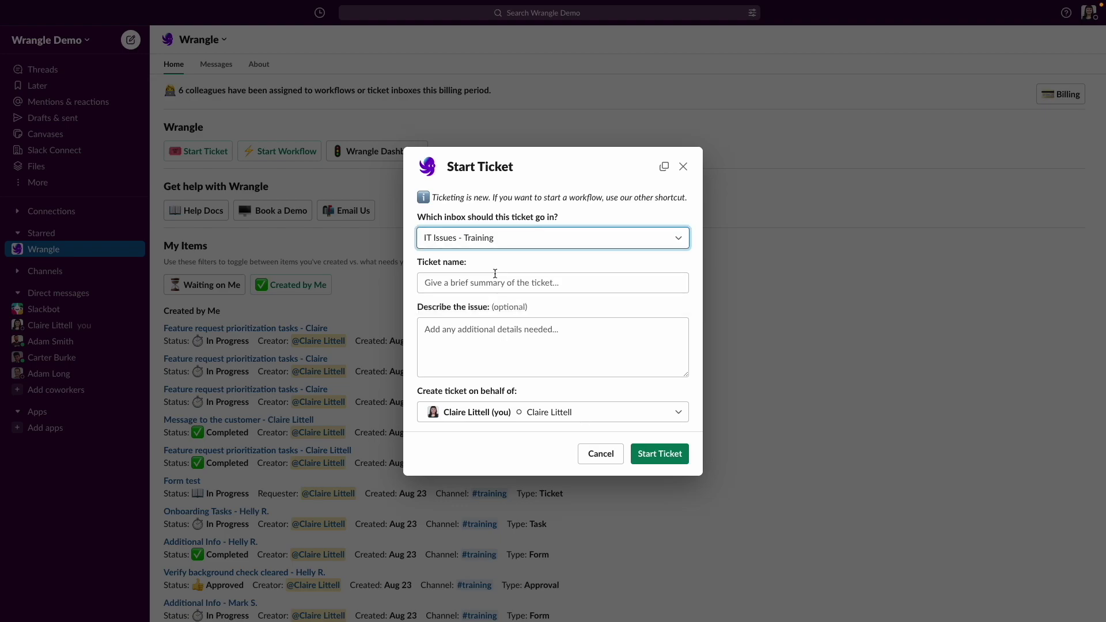
click(465, 287)
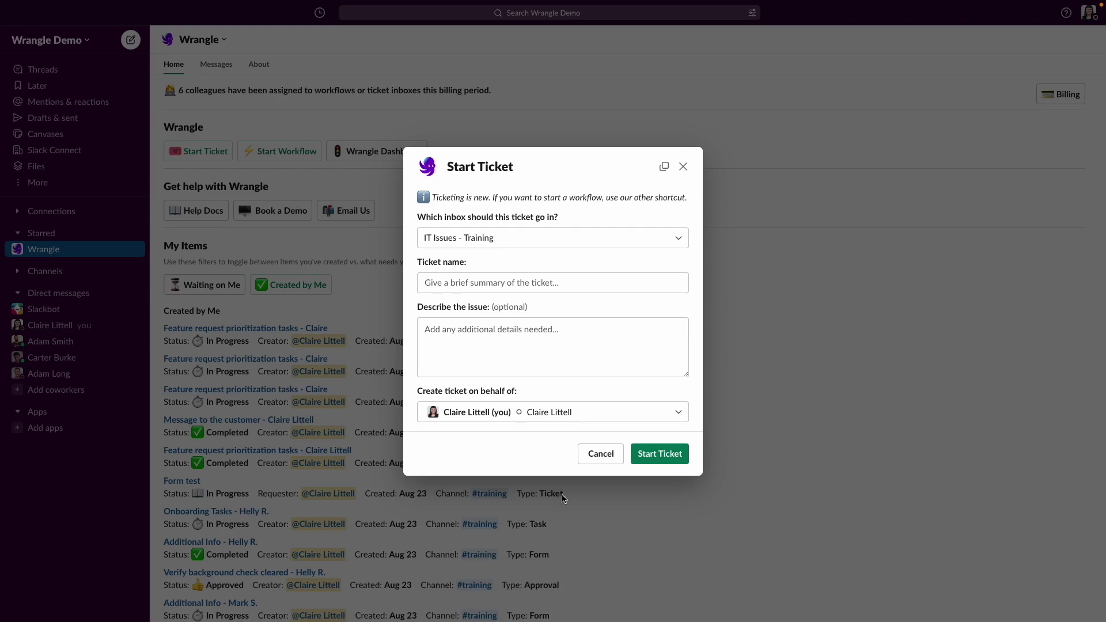
click(541, 283)
text(I need a new charger for my laptop.)
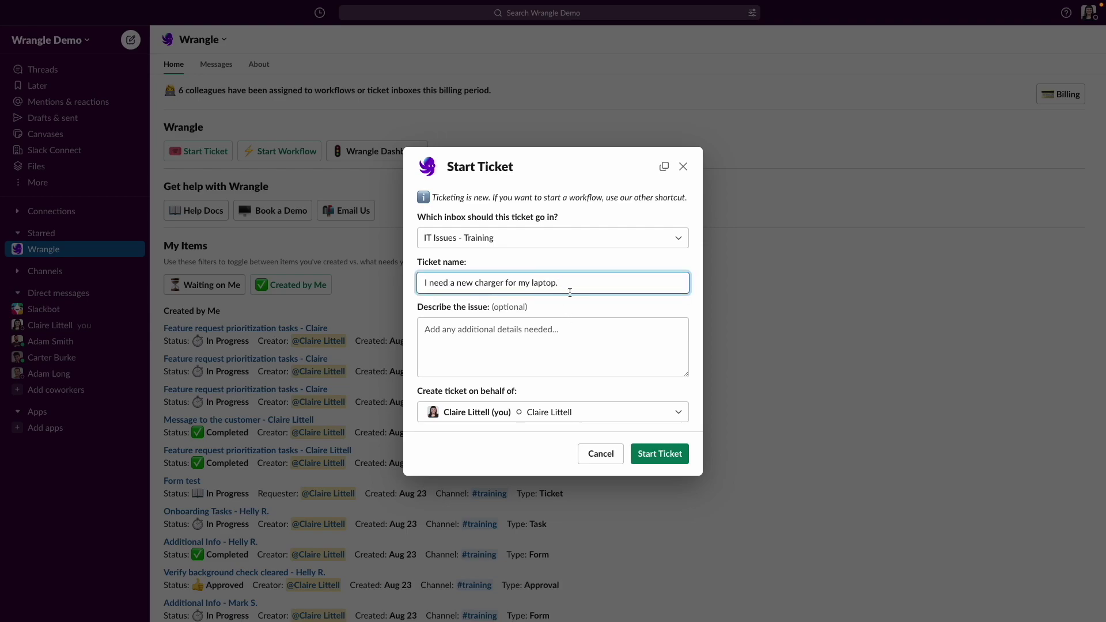
click(669, 454)
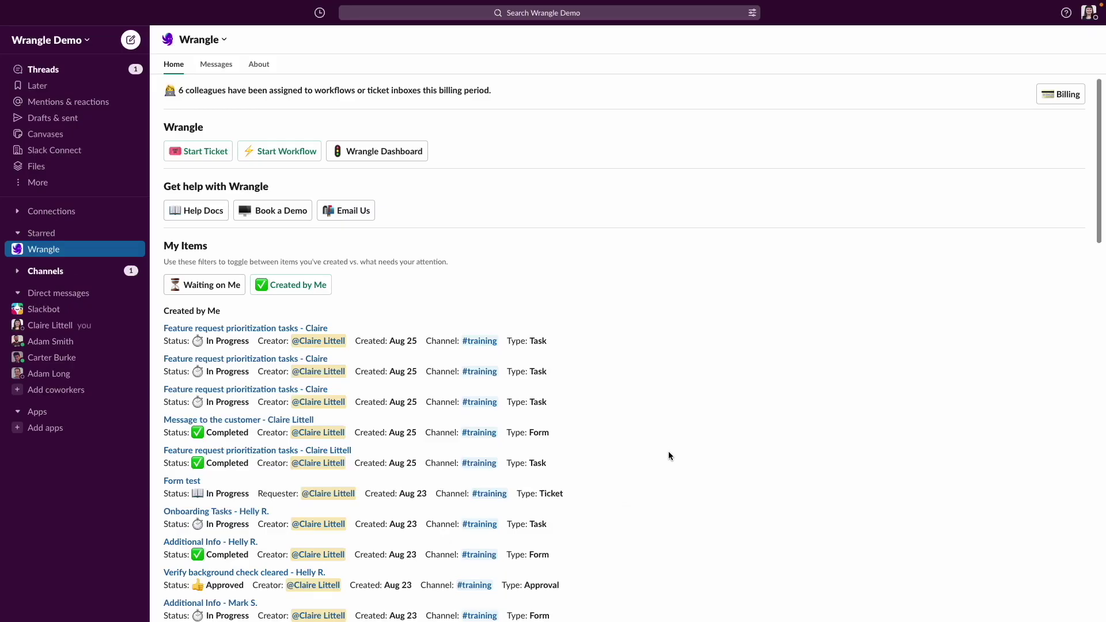
Step: File an HR Requests - Training ticket asking whether excess PTO hours roll over at fiscal or calendar year end
click(194, 153)
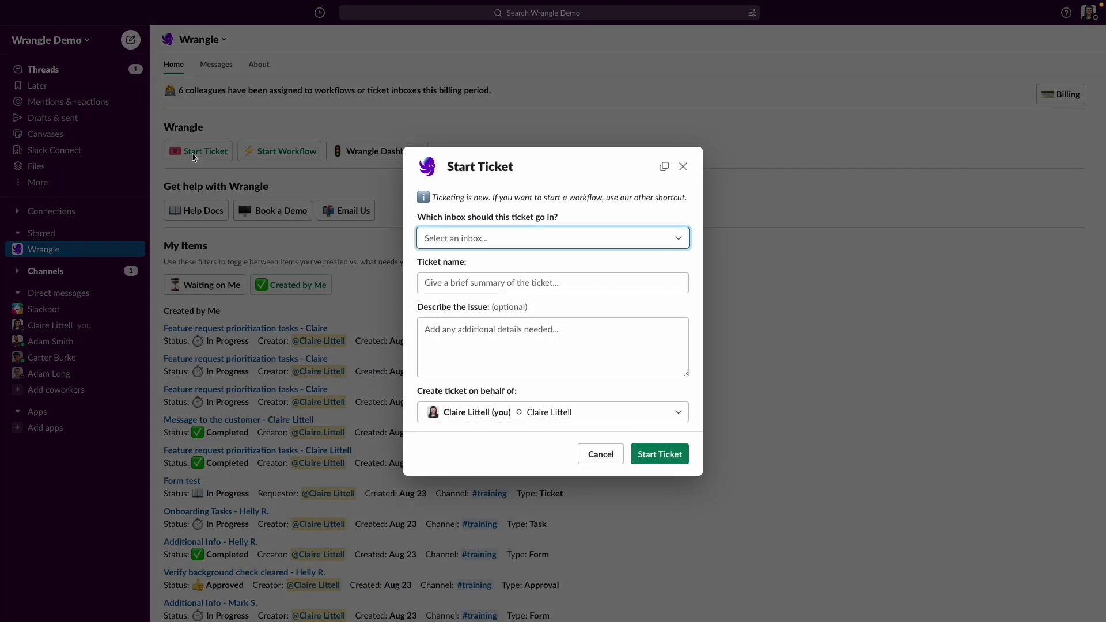
click(479, 241)
text(hr)
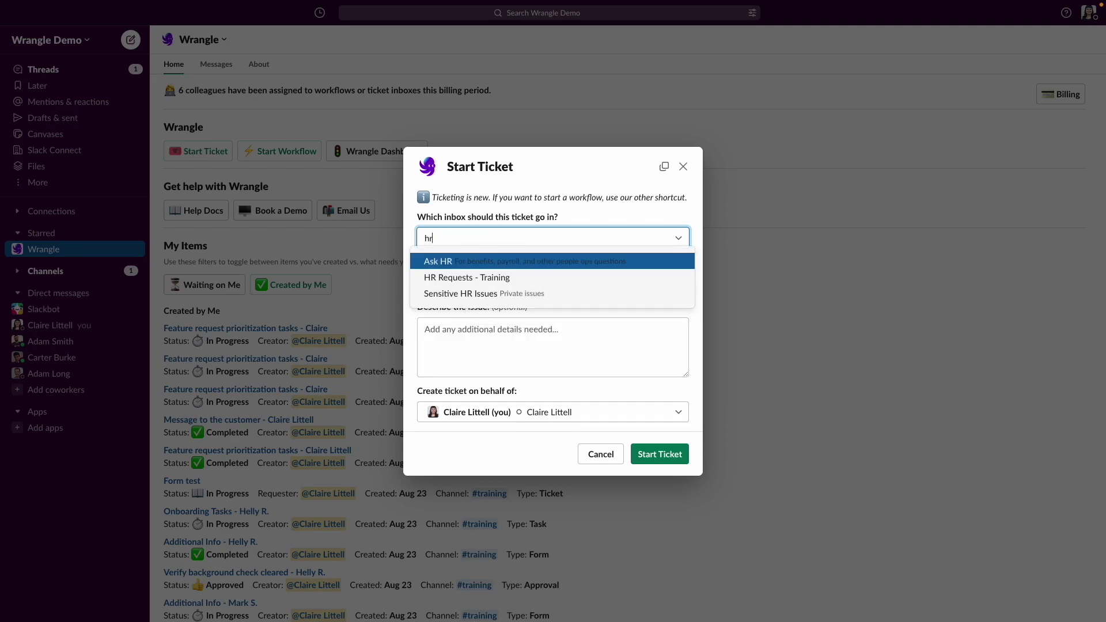
click(478, 277)
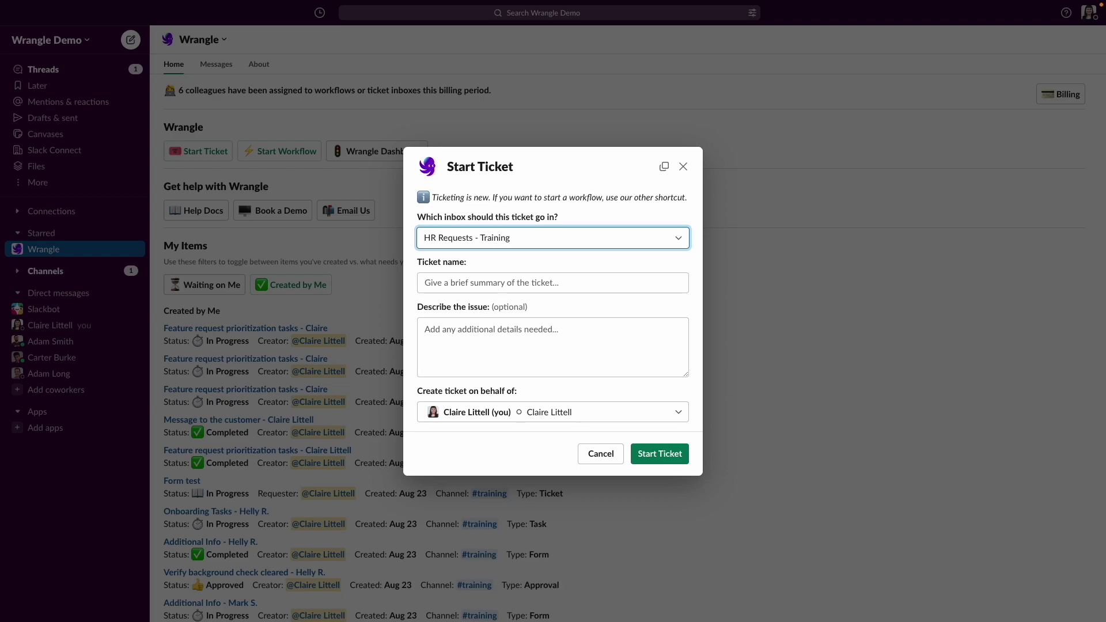
click(462, 283)
text(Do excess PTO hours roll over at the end of the fiscal year or calendar year?)
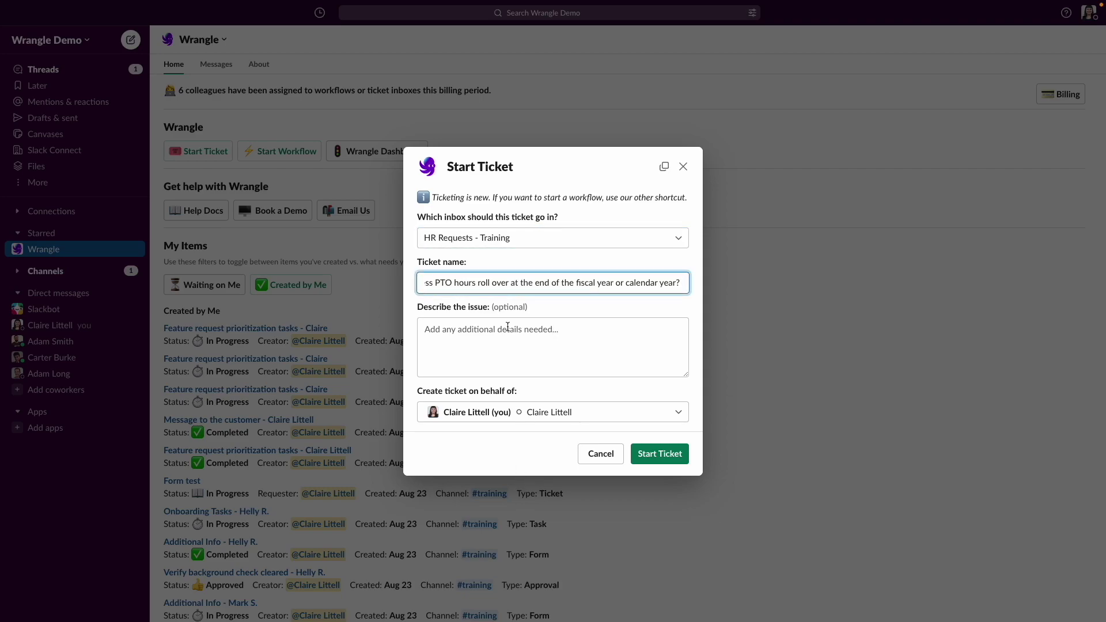
click(665, 459)
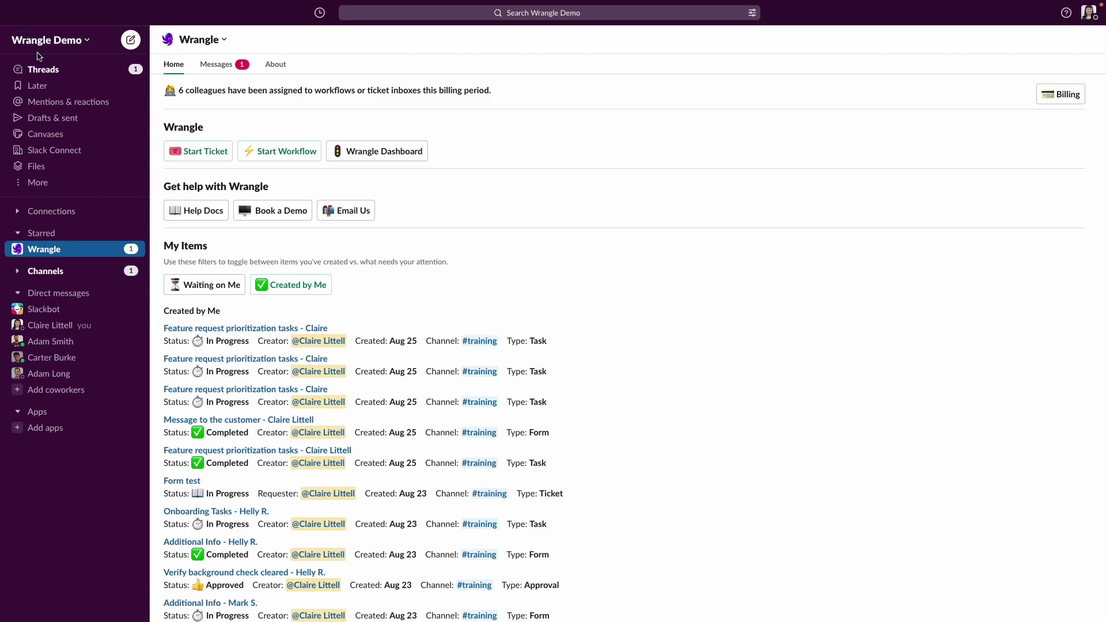
Step: Open the Threads view to see Wrangle's updates for tickets #628 and #629
click(41, 72)
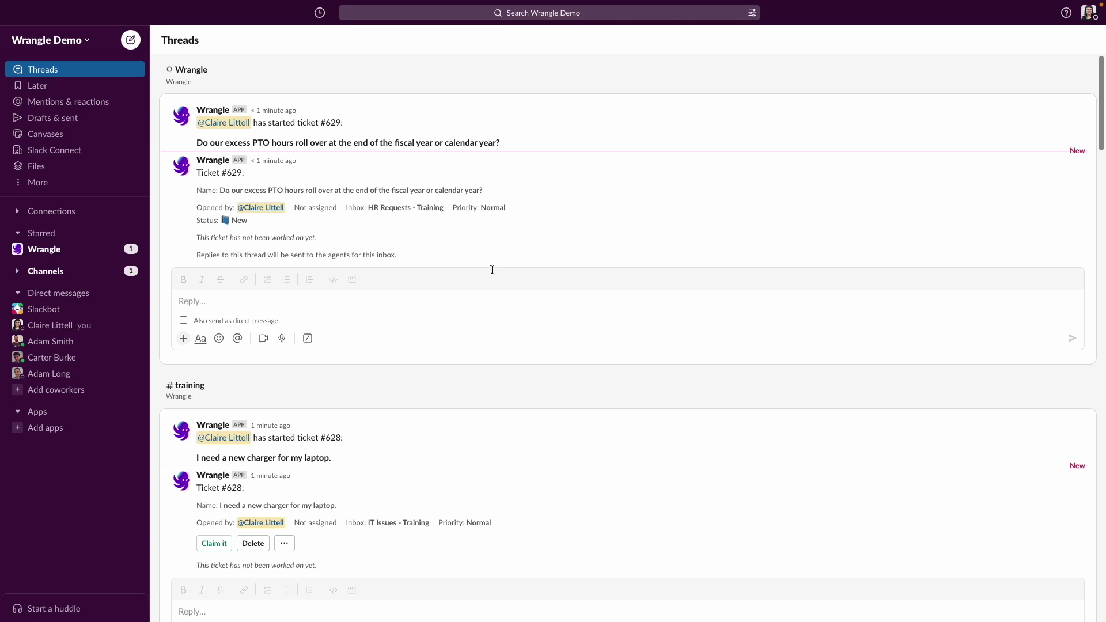
Step: Jump from Threads to ticket #628's message in #training and open its reply thread
scroll(442, 353, down, 1)
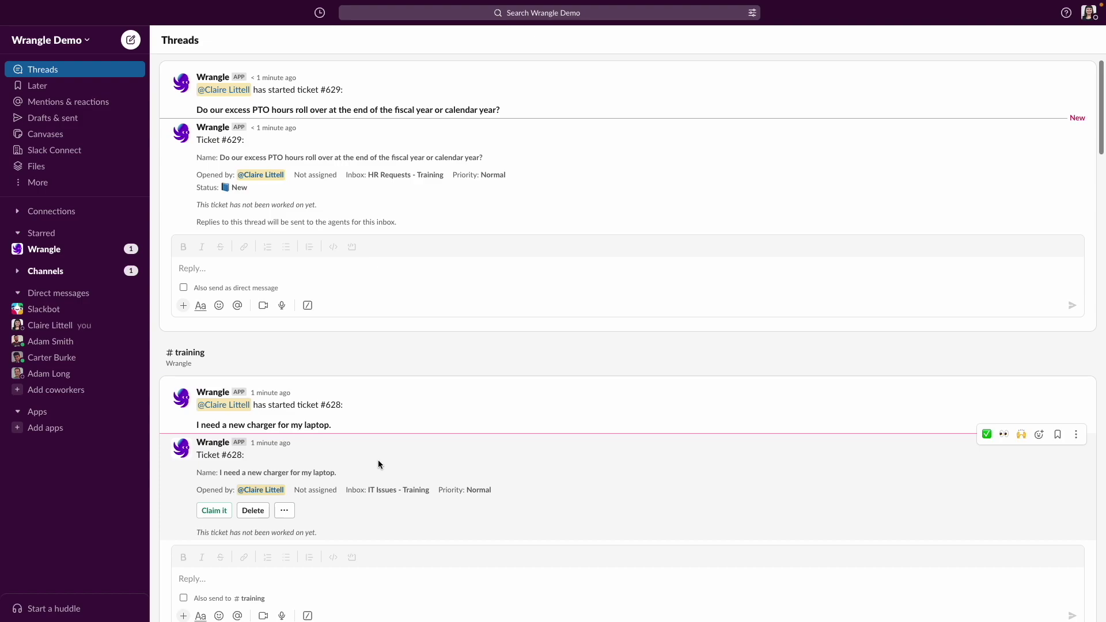
click(282, 394)
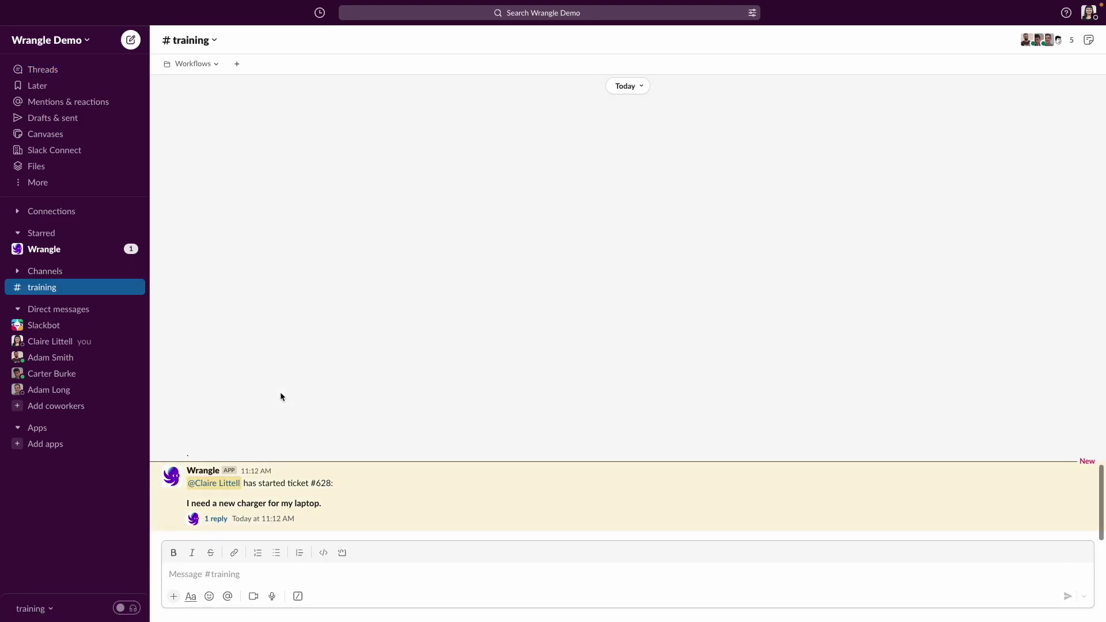
click(269, 519)
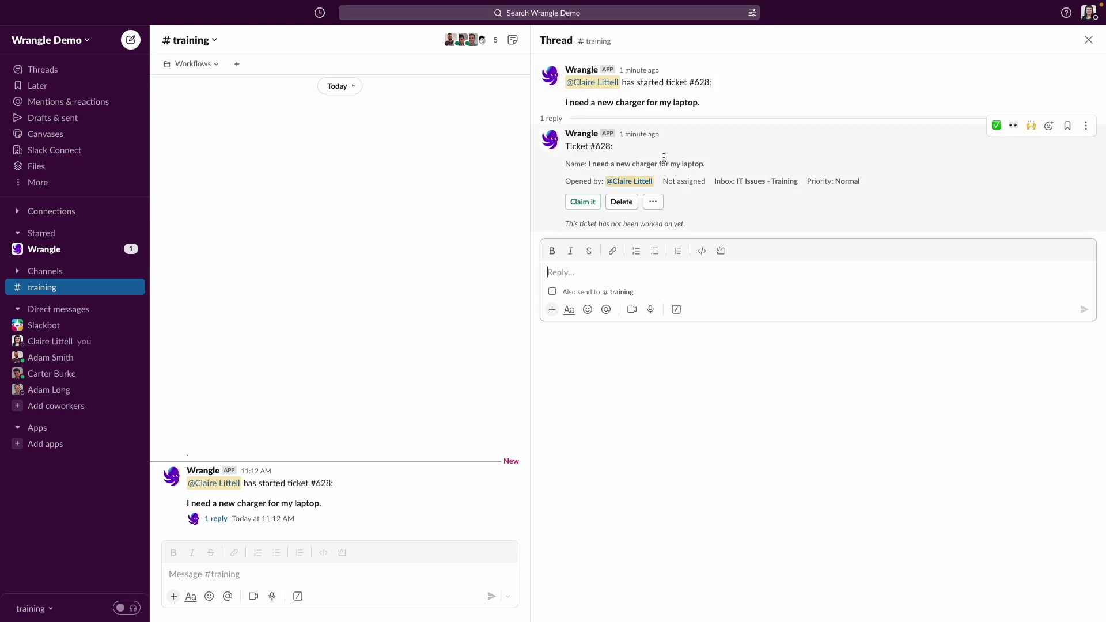
mouse_move(628, 185)
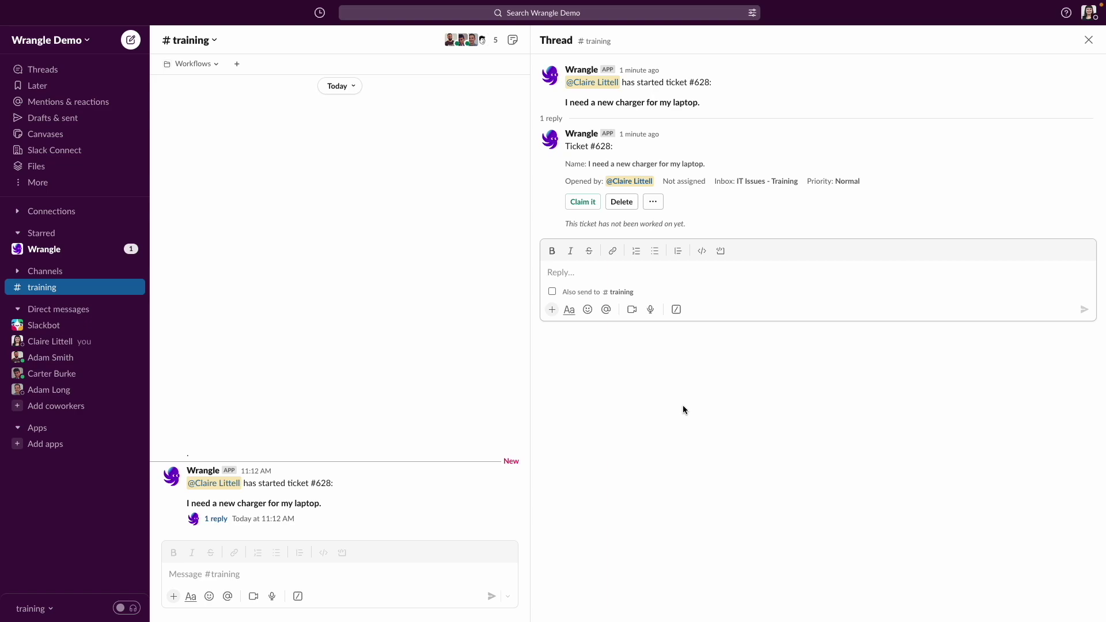
Step: Reply in ticket #628's thread that someone else's charger worked fine, then view Wrangle's messages
text(I tested someone else's charger and it worked fine, so it seems to be an issue with my specific charger)
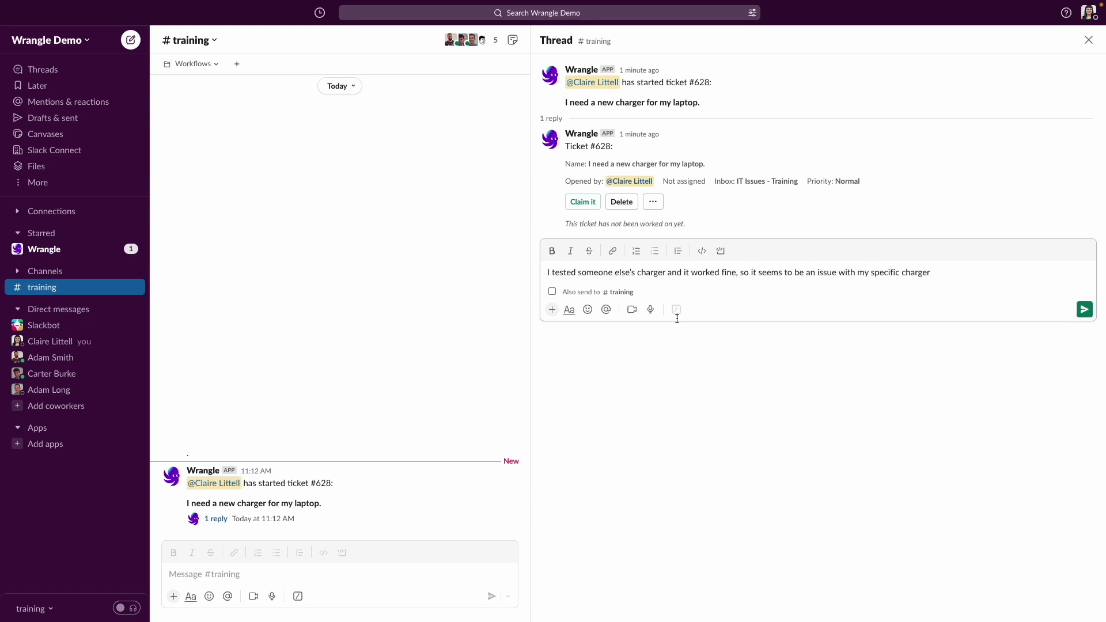
key(Return)
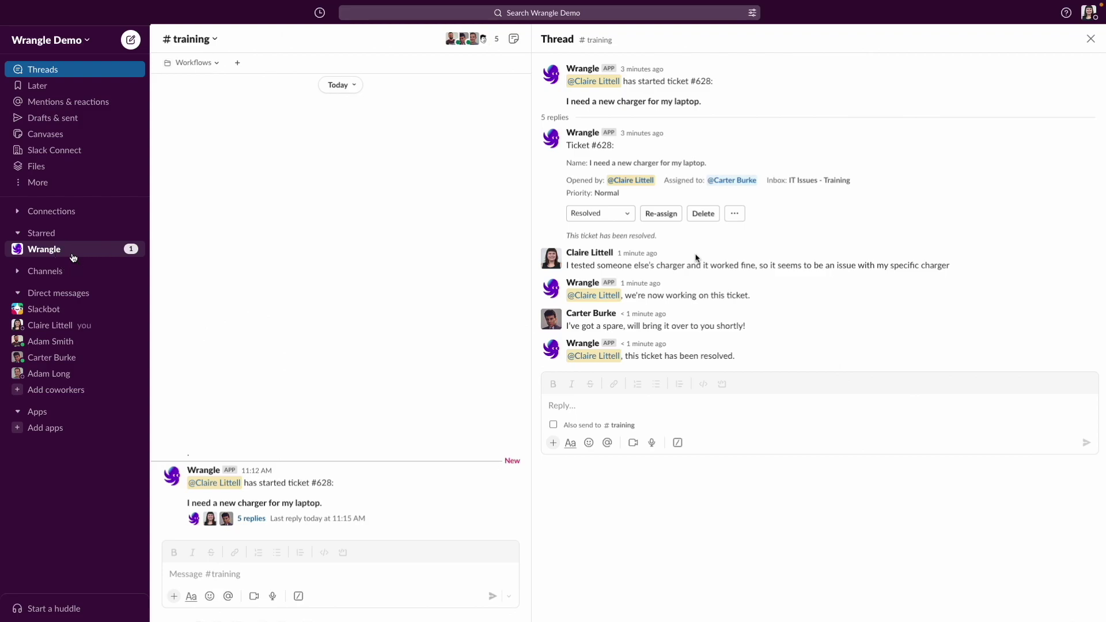
click(73, 249)
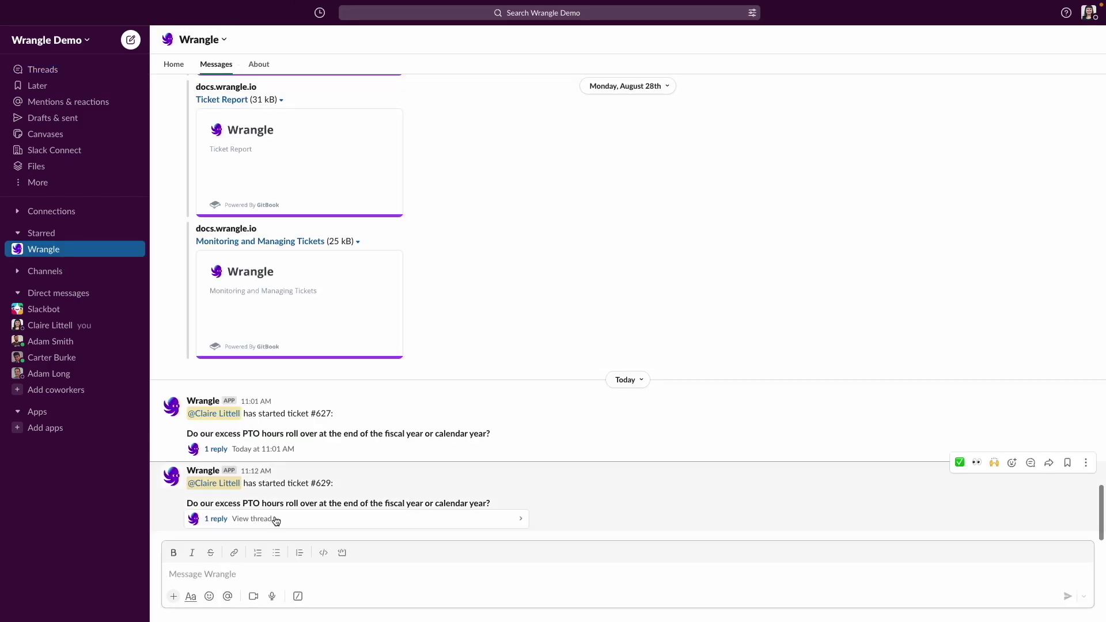
Step: Review ticket #629's thread, then close it and return to Wrangle's Home view
click(275, 520)
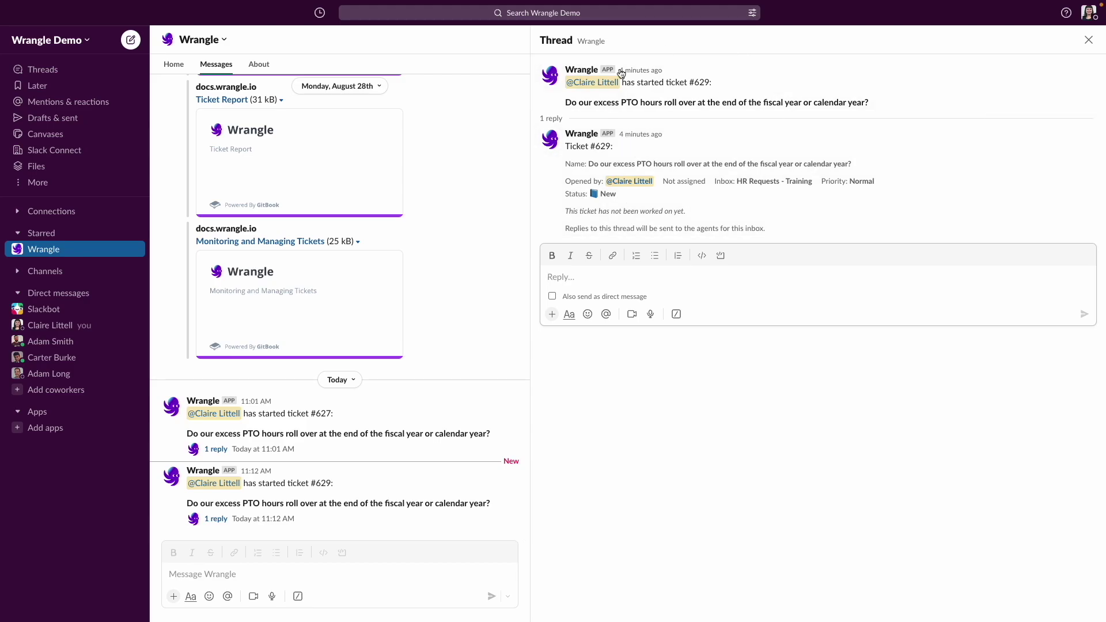
mouse_move(613, 186)
click(688, 277)
click(1089, 41)
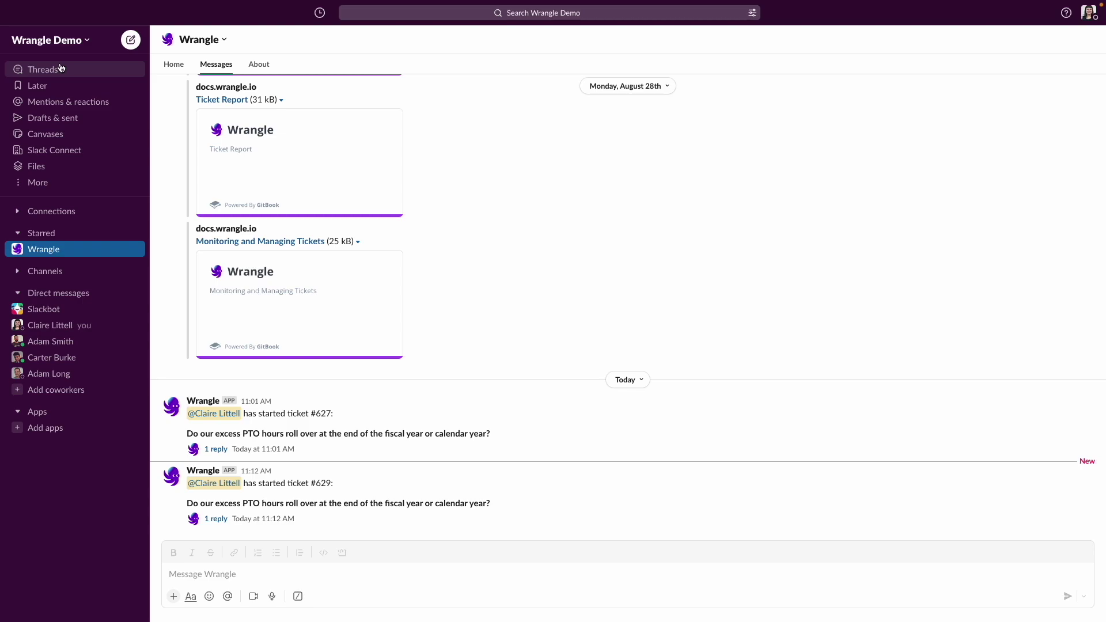
click(174, 66)
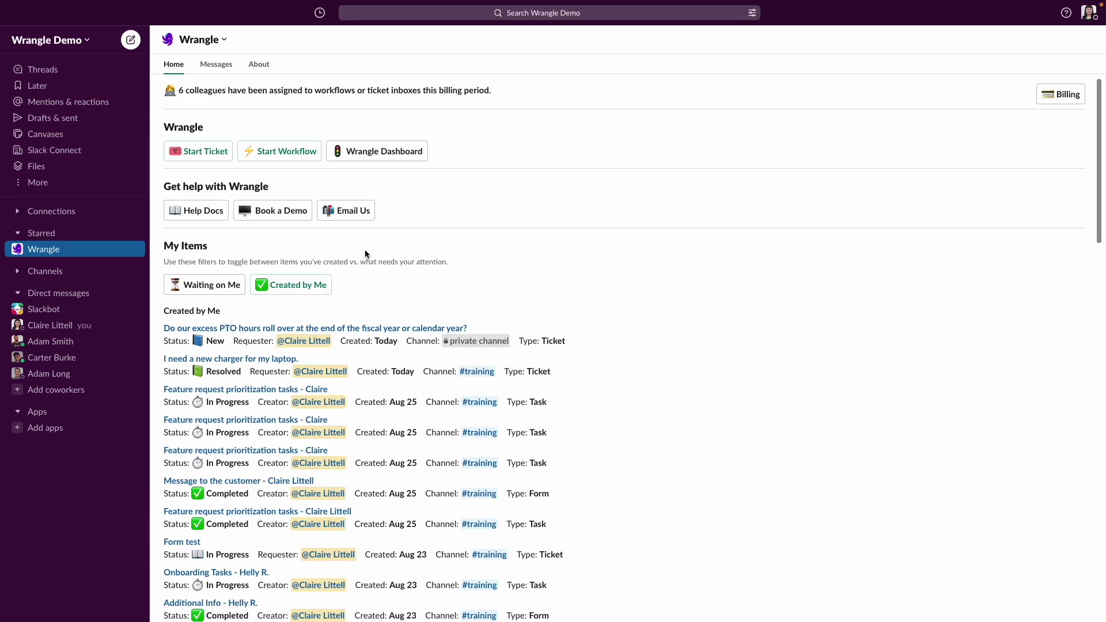
Step: Toggle My Items between Waiting on Me and Created by Me, then open the laptop charger ticket's thread
click(210, 290)
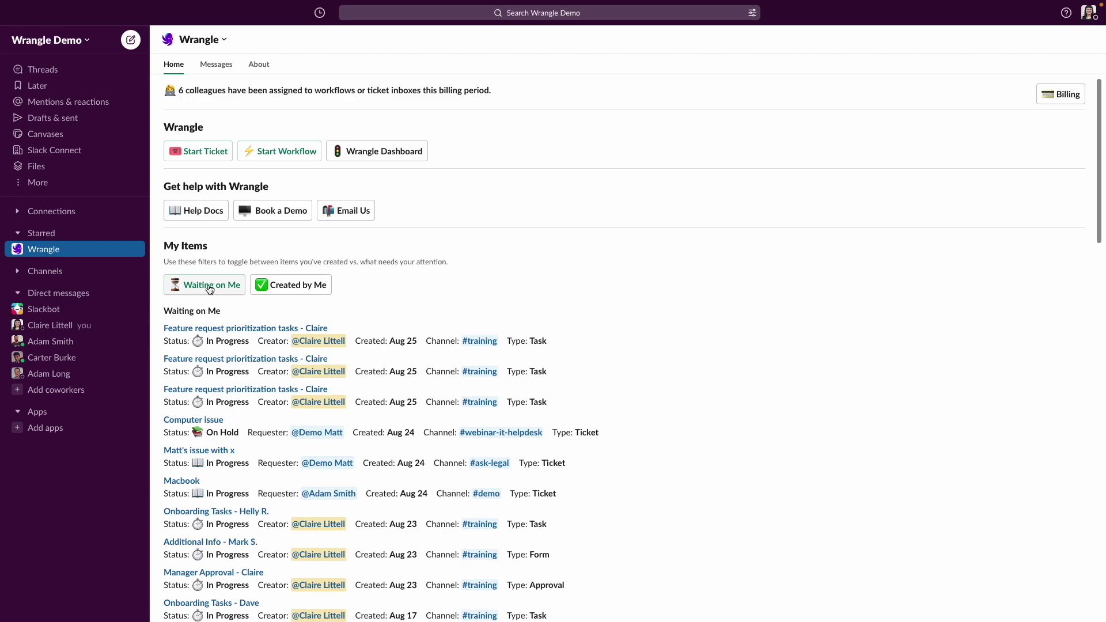
click(280, 294)
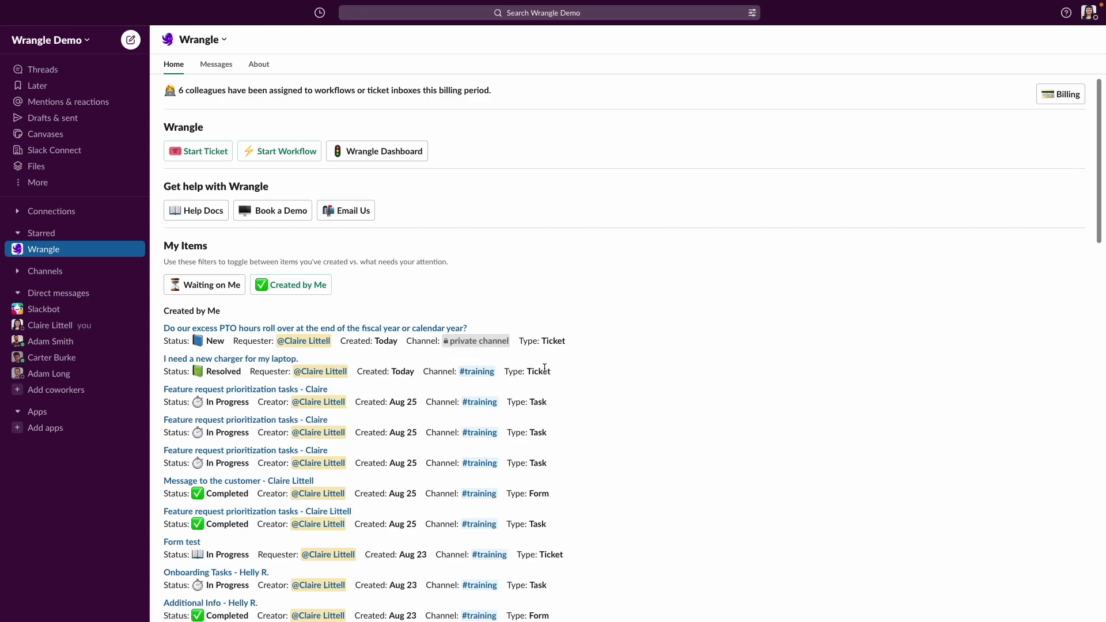
click(235, 360)
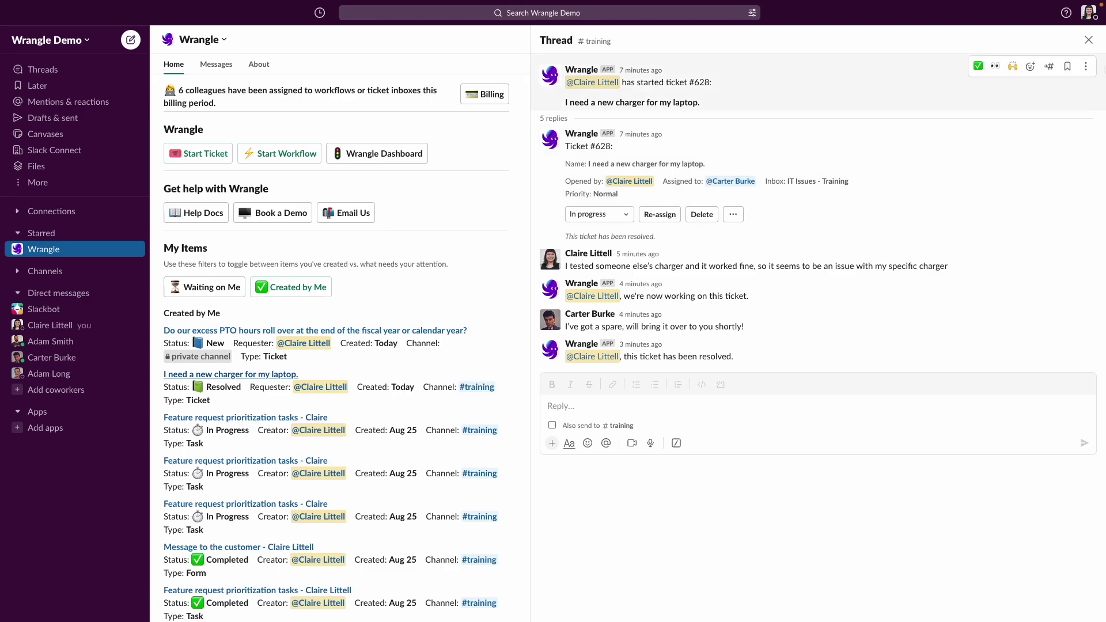
Step: Close ticket #628's thread panel and switch back to Wrangle's Messages tab
click(1088, 40)
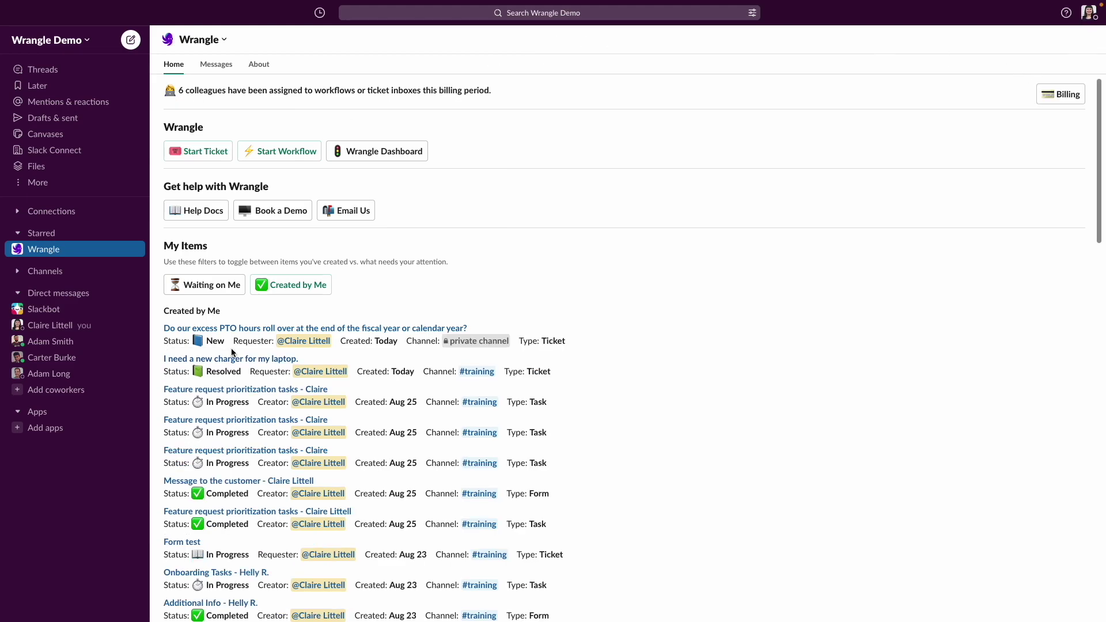
mouse_move(199, 344)
mouse_move(474, 344)
click(211, 68)
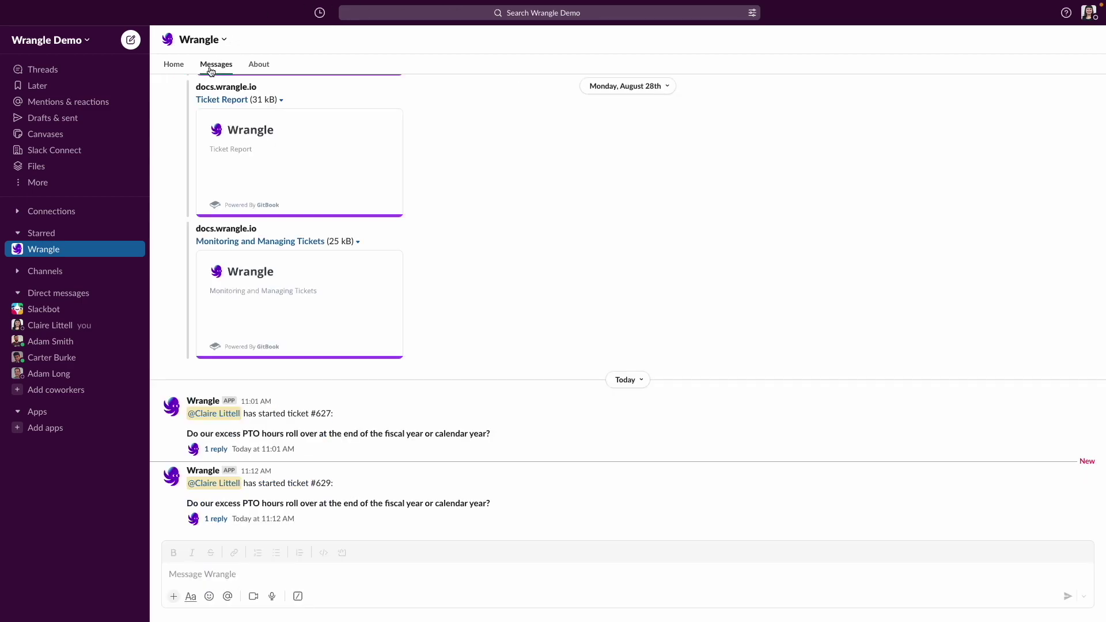
Step: Post 'Any updates?' in ticket #629's thread
click(283, 521)
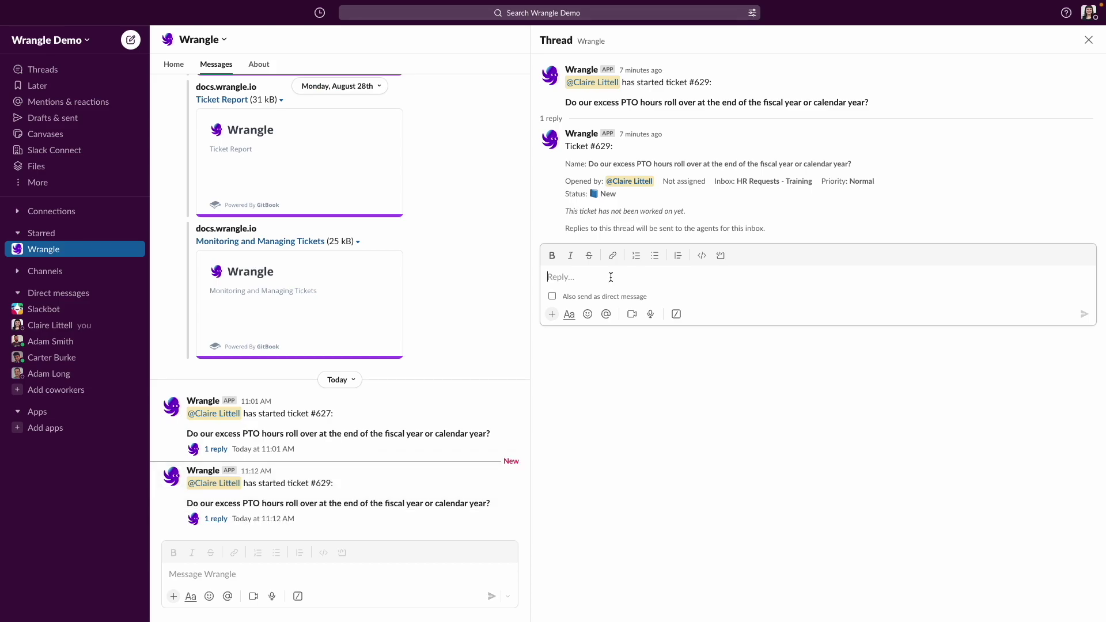
text(Any updates)
text(?)
key(Return)
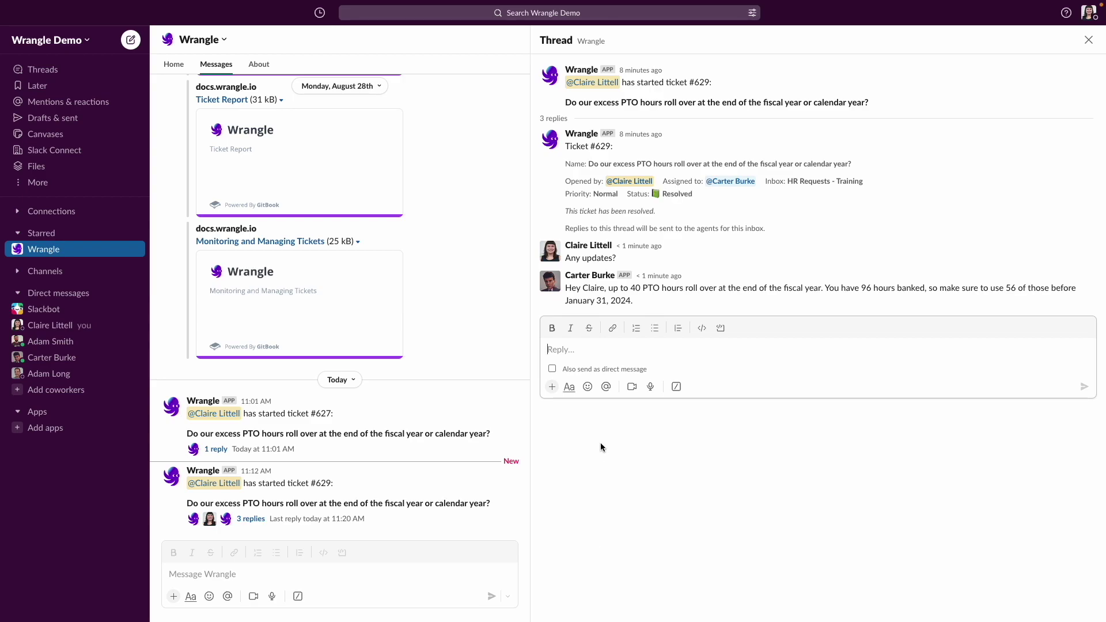
Step: Return to Wrangle's Home page and close the PTO rollover ticket thread to view the Resolved tickets
click(171, 65)
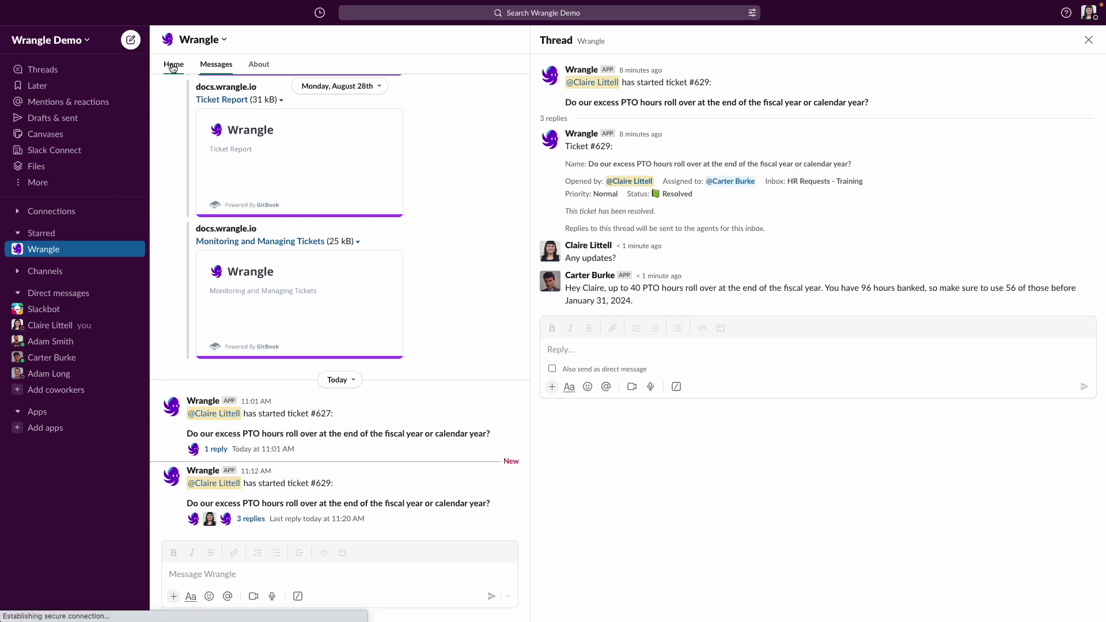
click(1088, 40)
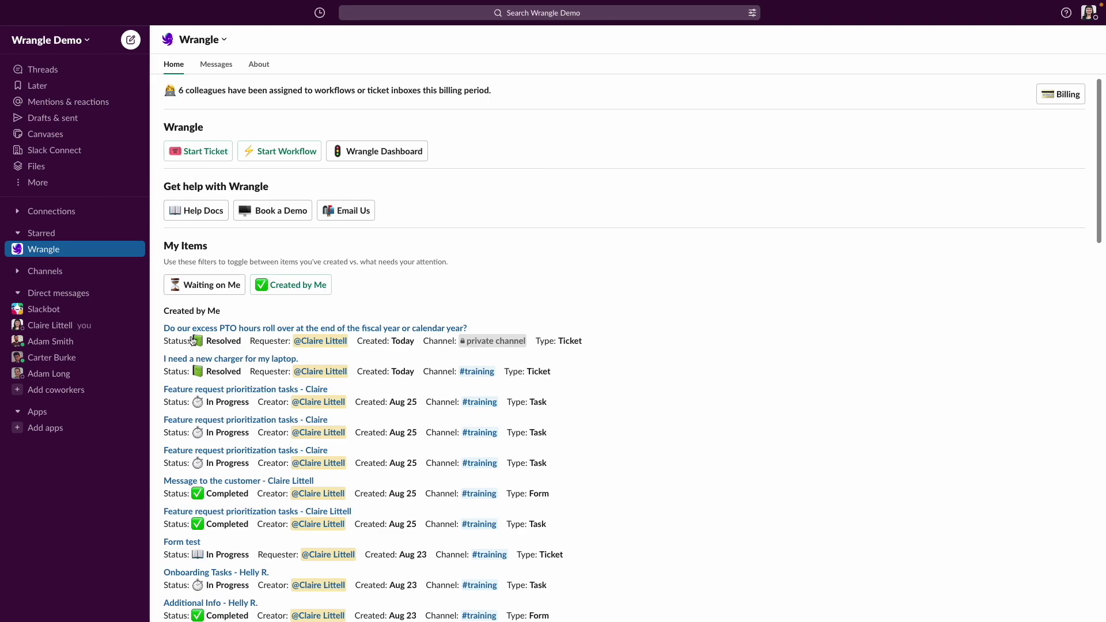